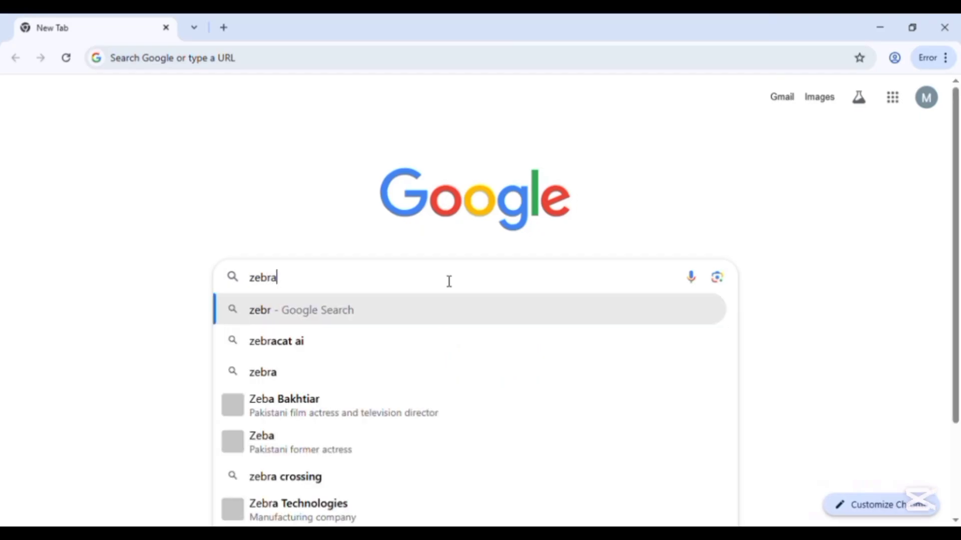
# - Search Google for 'zebracat ai' and open the official Zebracat site from the top result
pyautogui.write('cat ')
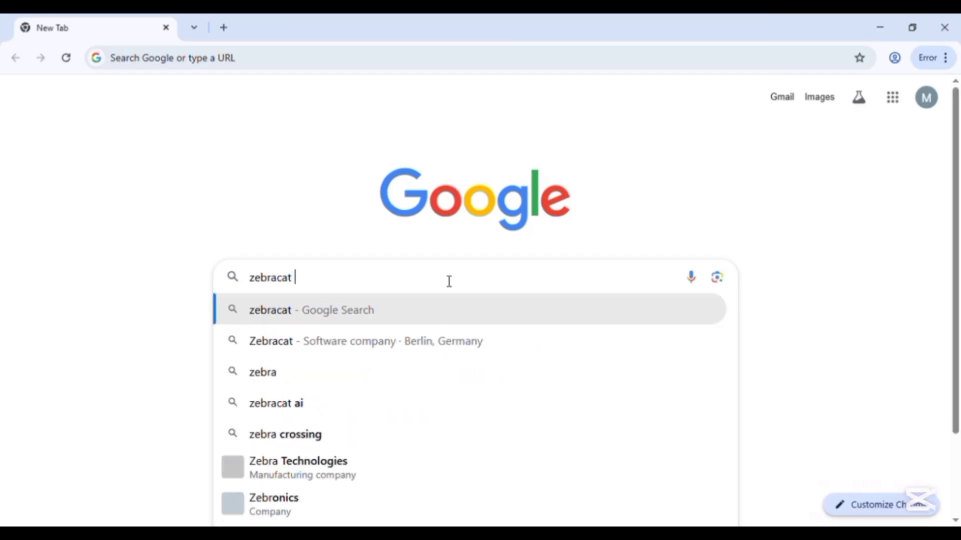
pyautogui.write('ai')
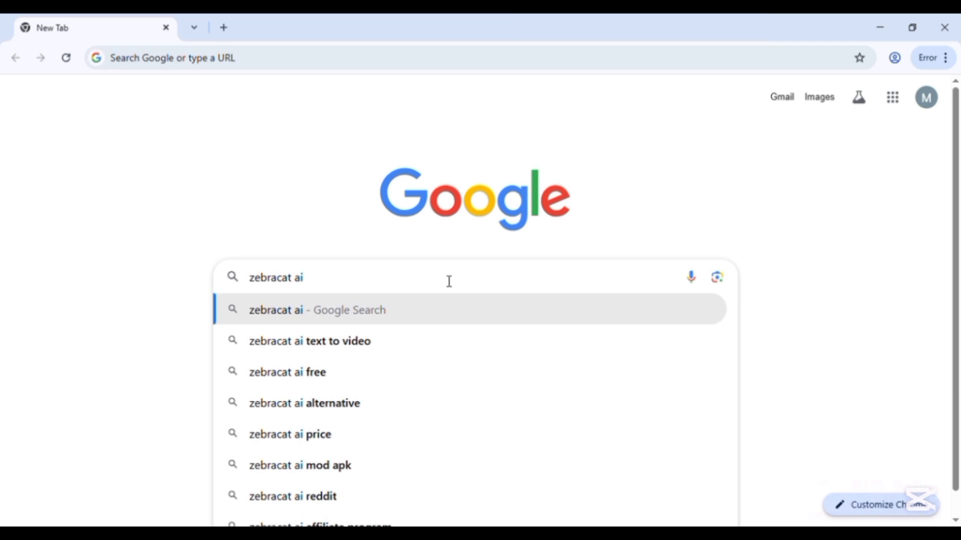
pyautogui.press('Return')
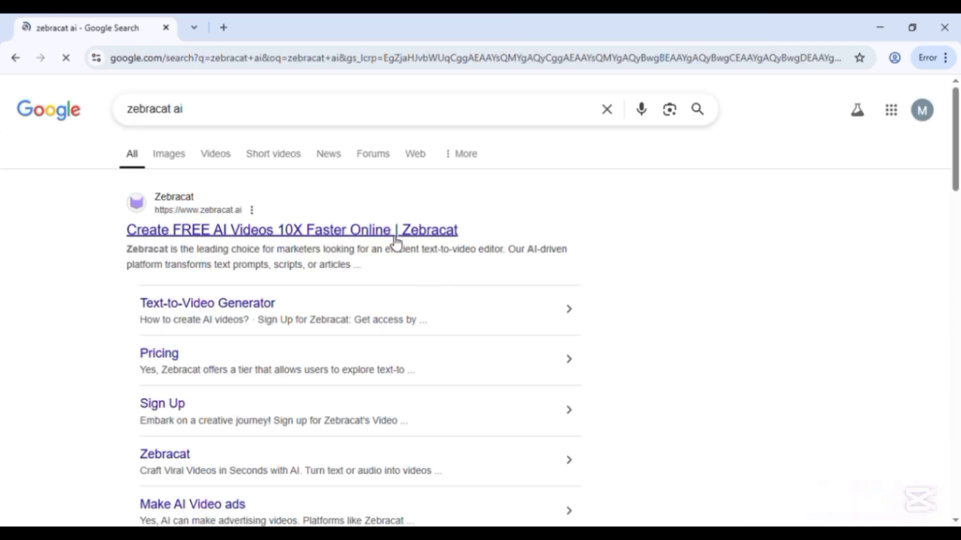
pyautogui.click(392, 235)
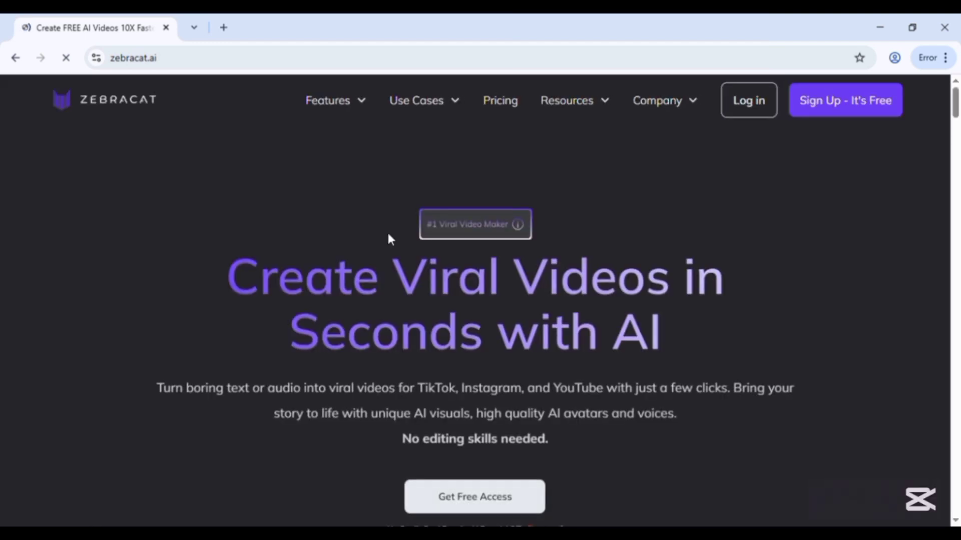
# - Sign up for Zebracat free access with a Google account
pyautogui.click(490, 498)
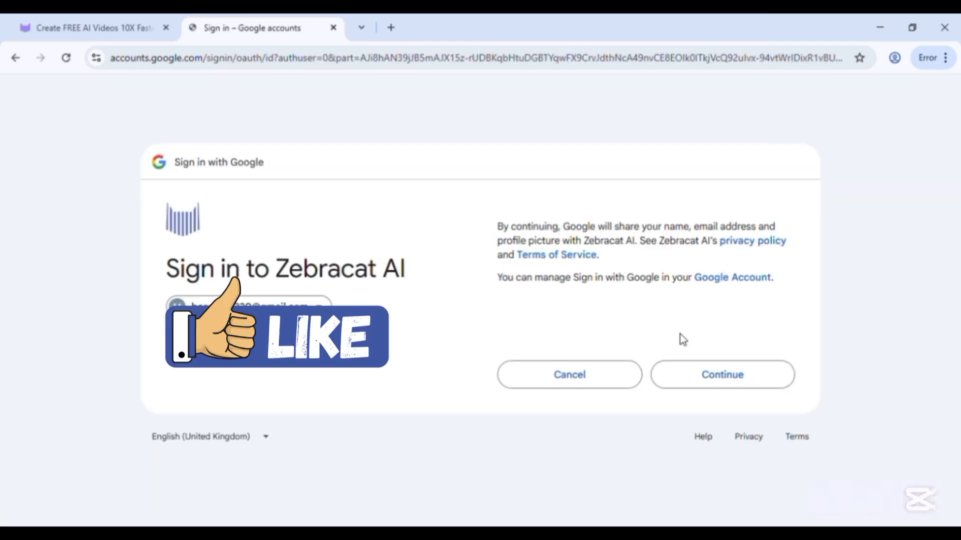
pyautogui.click(710, 378)
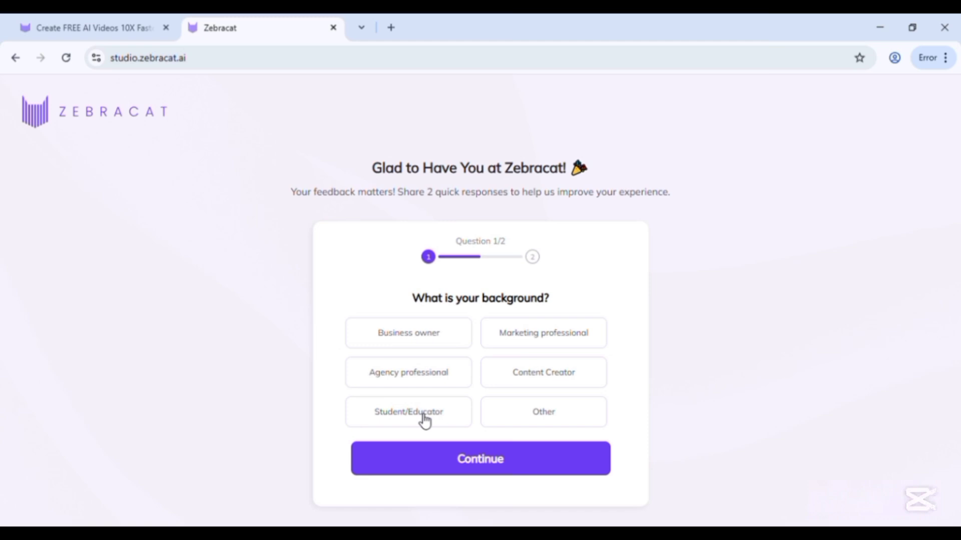
# - Answer the survey with Student/Educator background and YouTube as discovery source, then submit
pyautogui.click(511, 418)
pyautogui.click(424, 415)
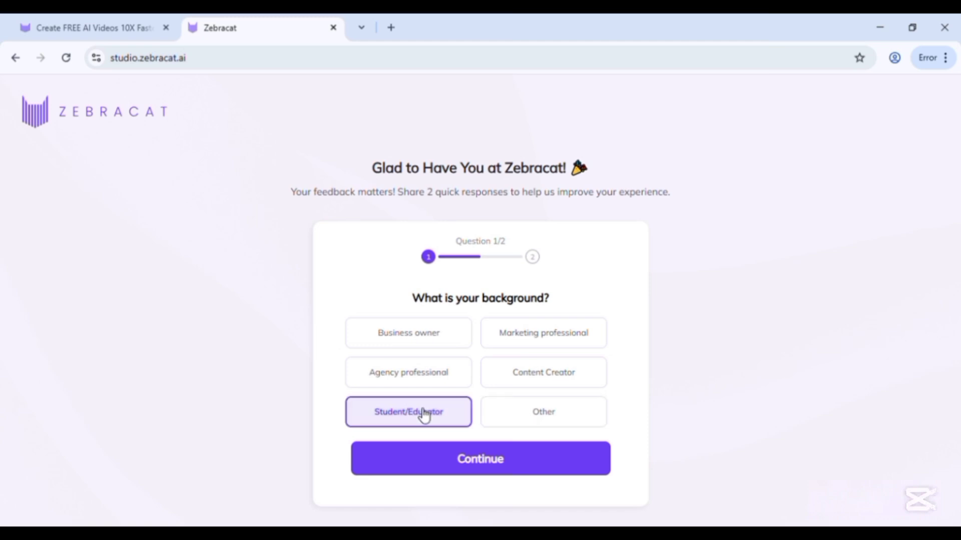
pyautogui.click(497, 464)
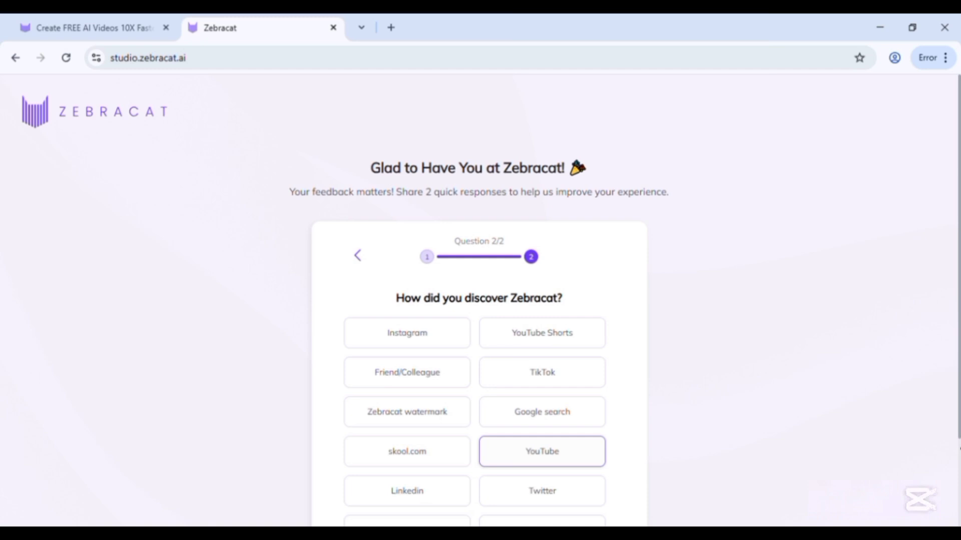
pyautogui.scroll(-2, 959, 467)
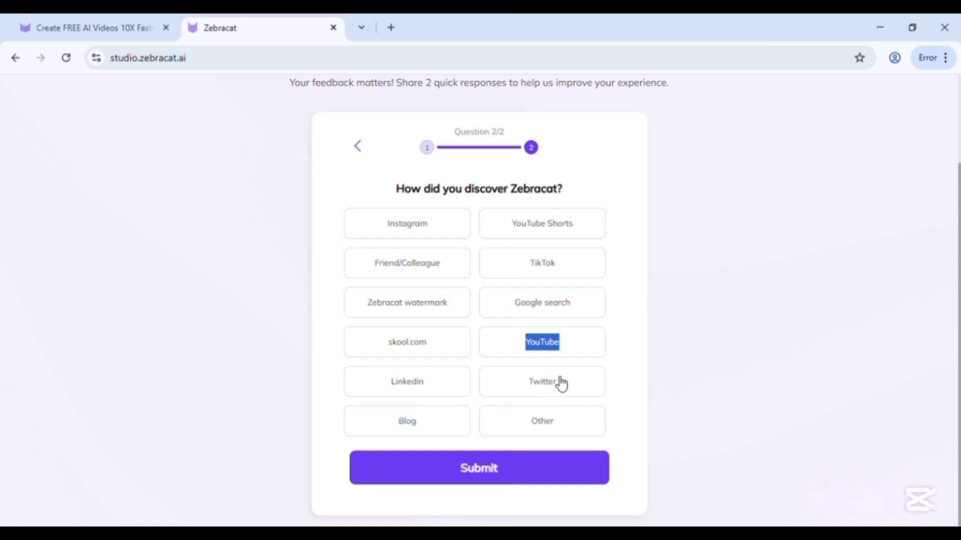
pyautogui.click(568, 349)
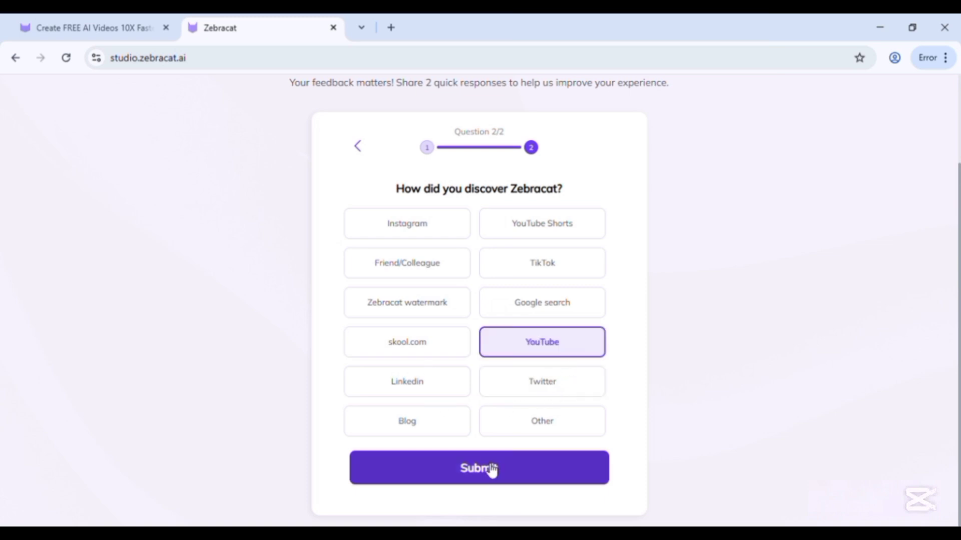
pyautogui.click(492, 470)
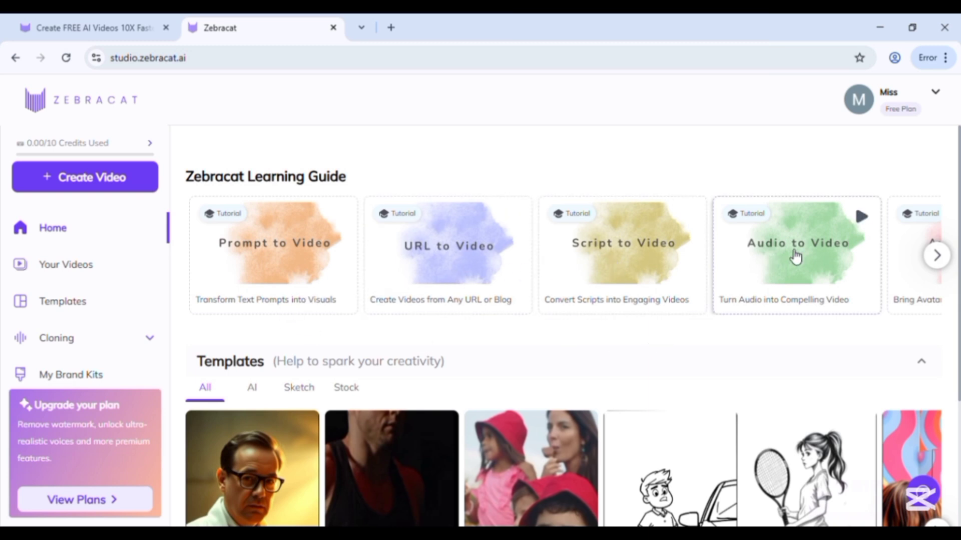
# - Page through the learning guide tutorials, then open the Create Your First Video dialog
pyautogui.click(937, 256)
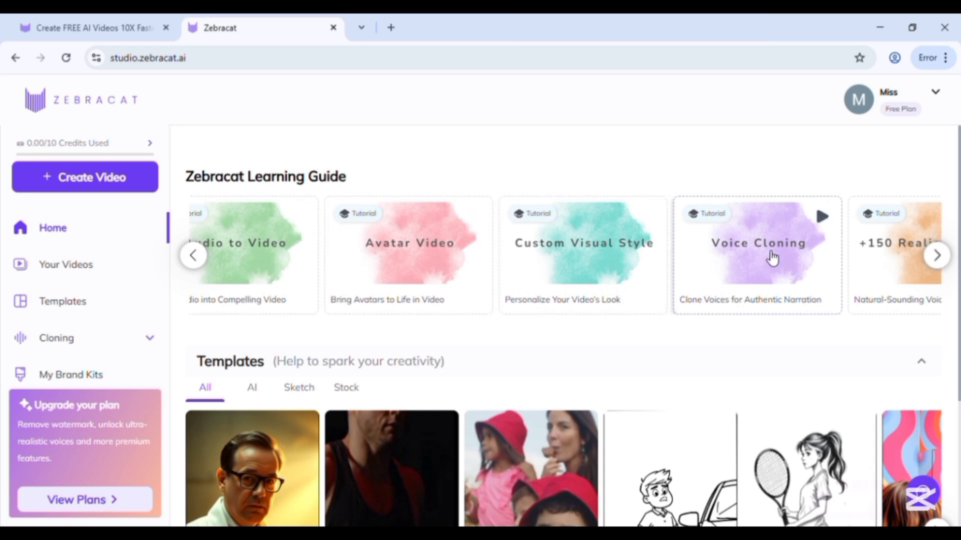
pyautogui.click(938, 256)
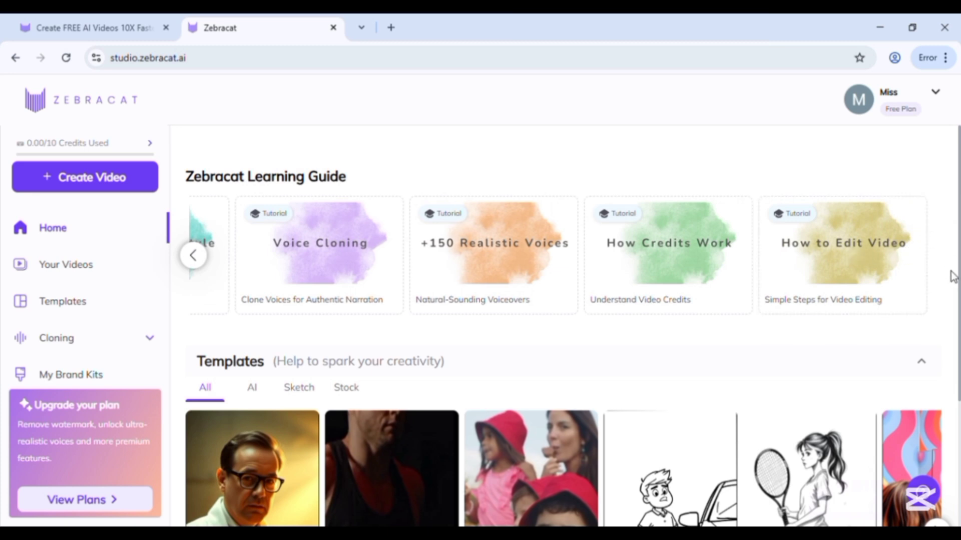
pyautogui.click(99, 181)
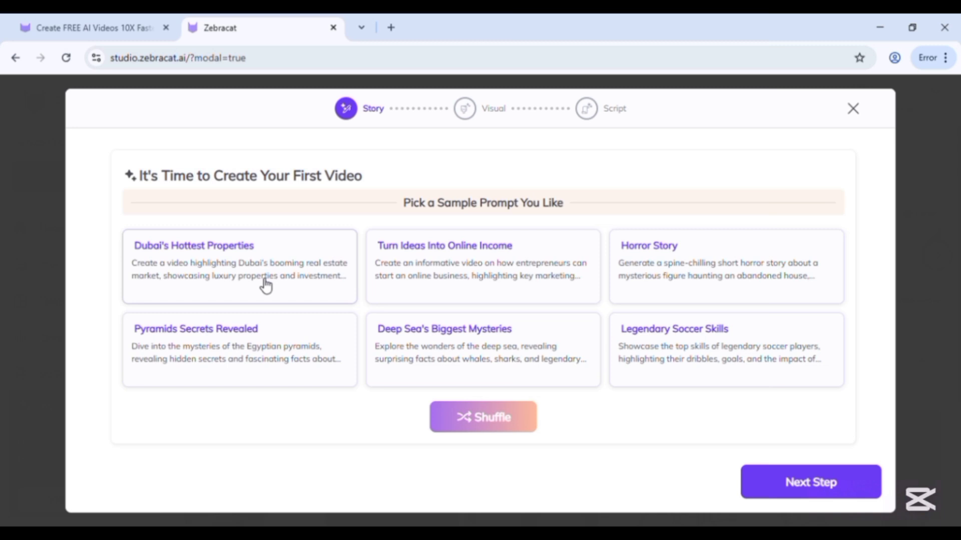
# - Shuffle the sample prompts twice, pick 'Turn Ideas Into Online Income', and open Prompt-to-Video
pyautogui.click(505, 418)
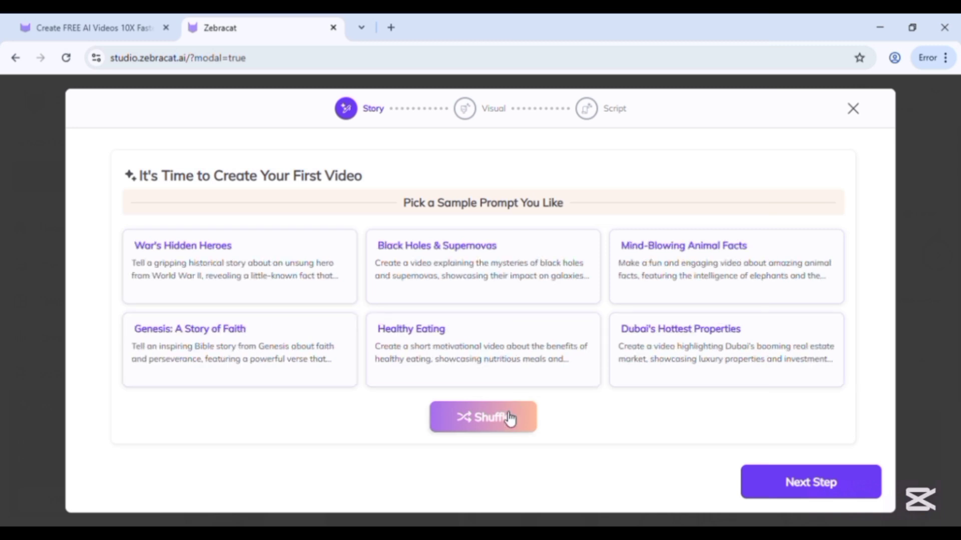
pyautogui.click(510, 418)
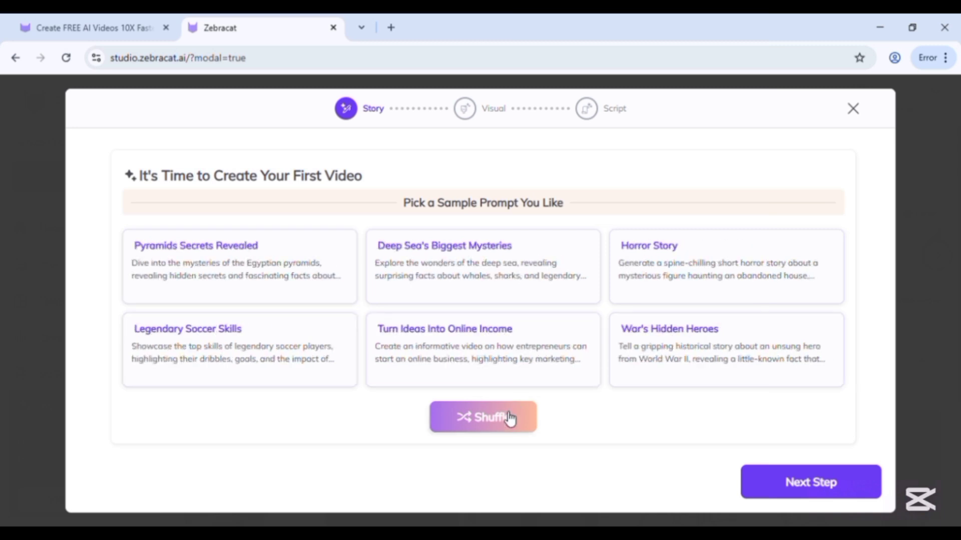
pyautogui.click(480, 356)
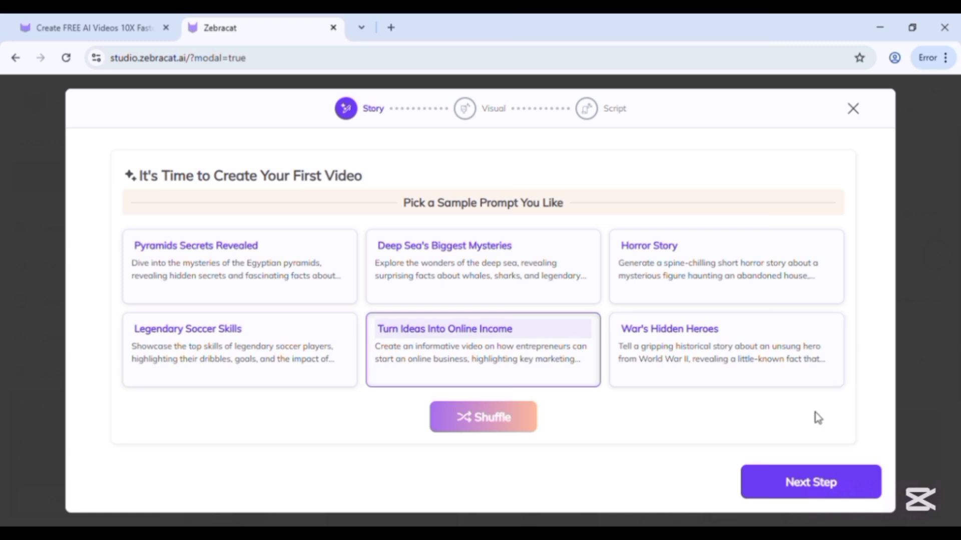
pyautogui.click(800, 482)
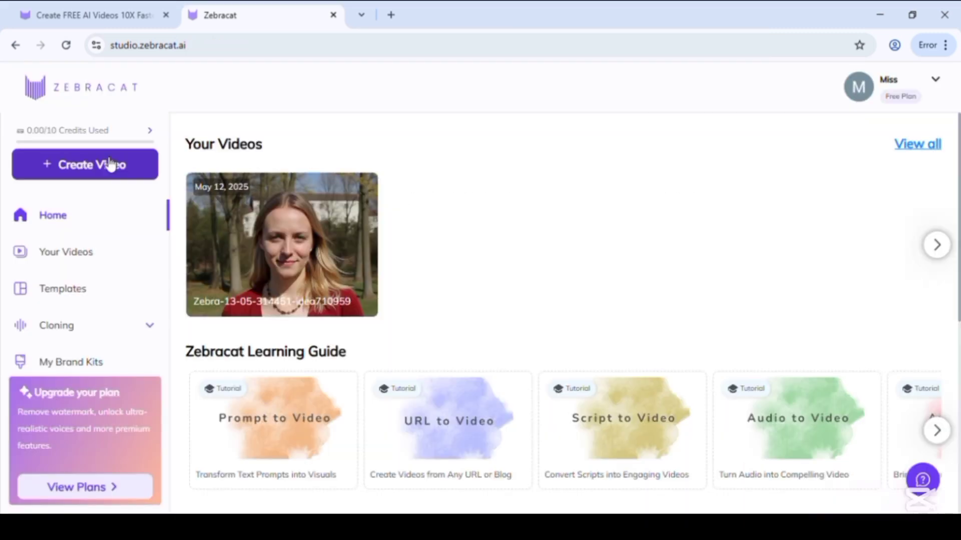
pyautogui.click(110, 163)
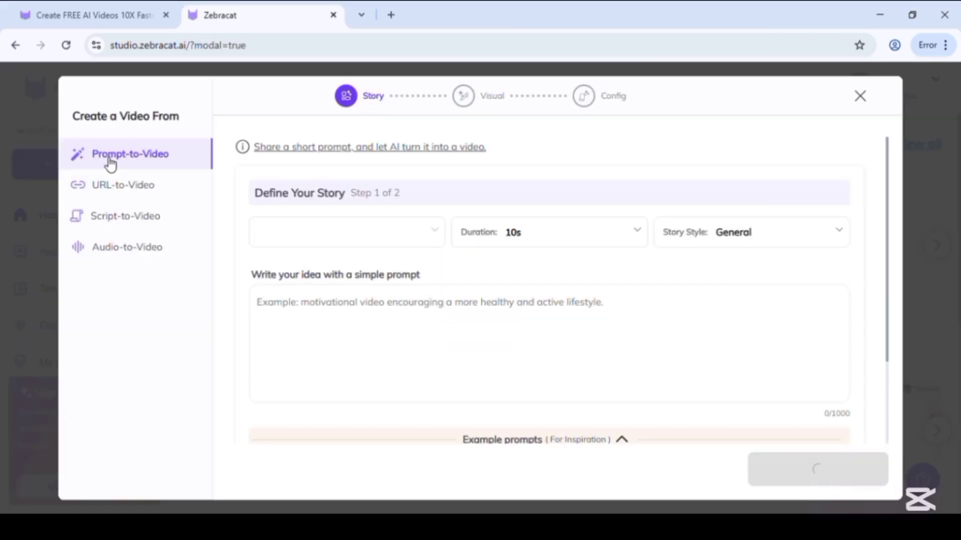
# - Search Google for 'chatgpt' and open the OpenAI website from the results
pyautogui.doubleClick(393, 15)
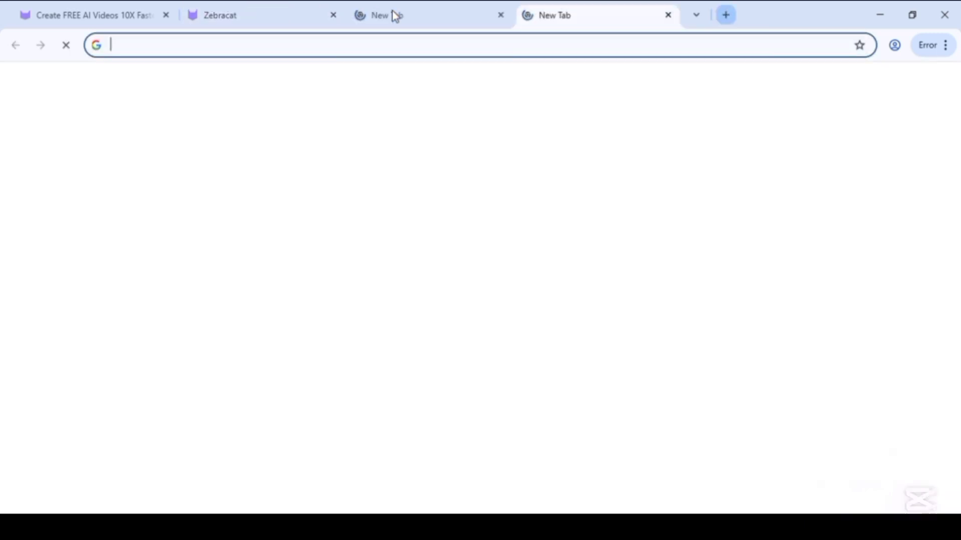
pyautogui.click(500, 15)
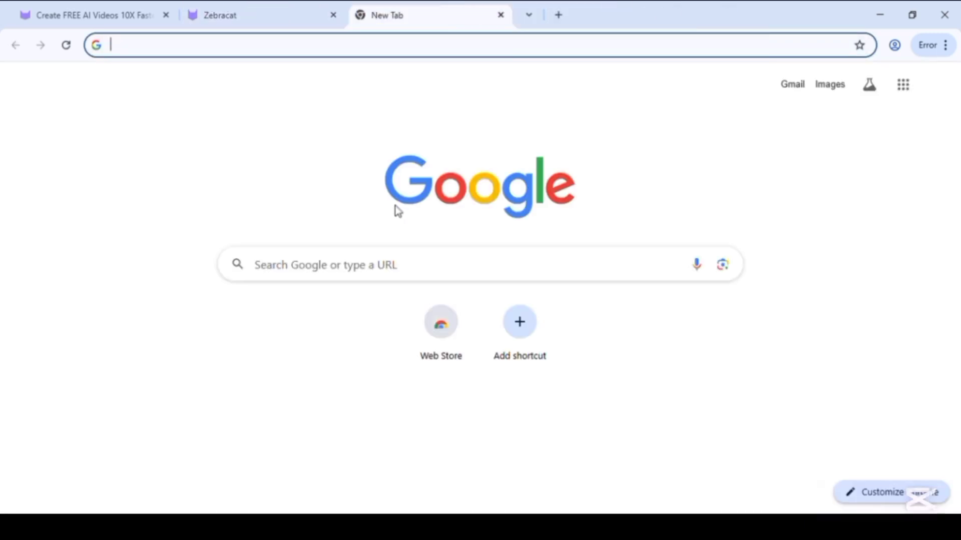
pyautogui.click(352, 267)
pyautogui.write('chatgpt')
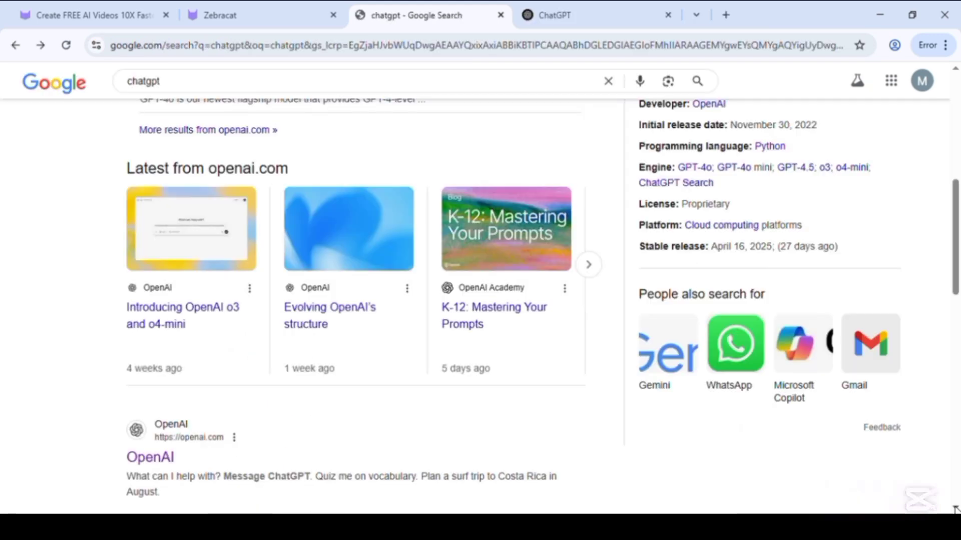
pyautogui.scroll(-3, 954, 508)
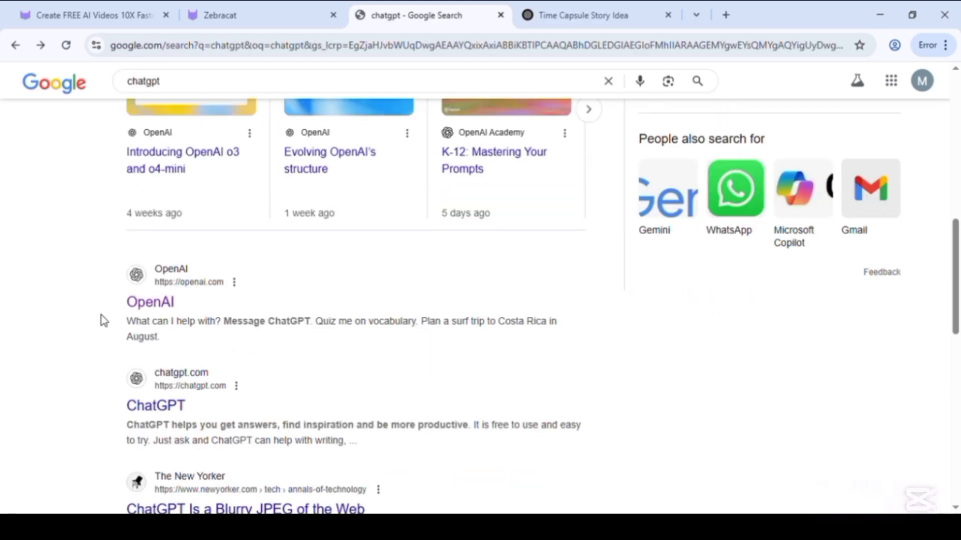
pyautogui.click(149, 306)
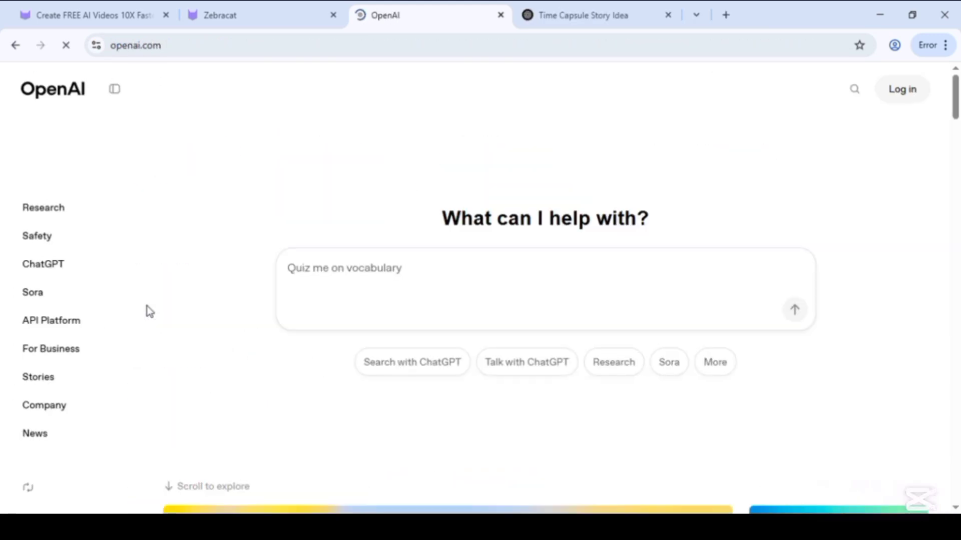
# - Ask ChatGPT to write a short story for a YouTube Short
pyautogui.click(394, 277)
pyautogui.write('write a short story for youtube short')
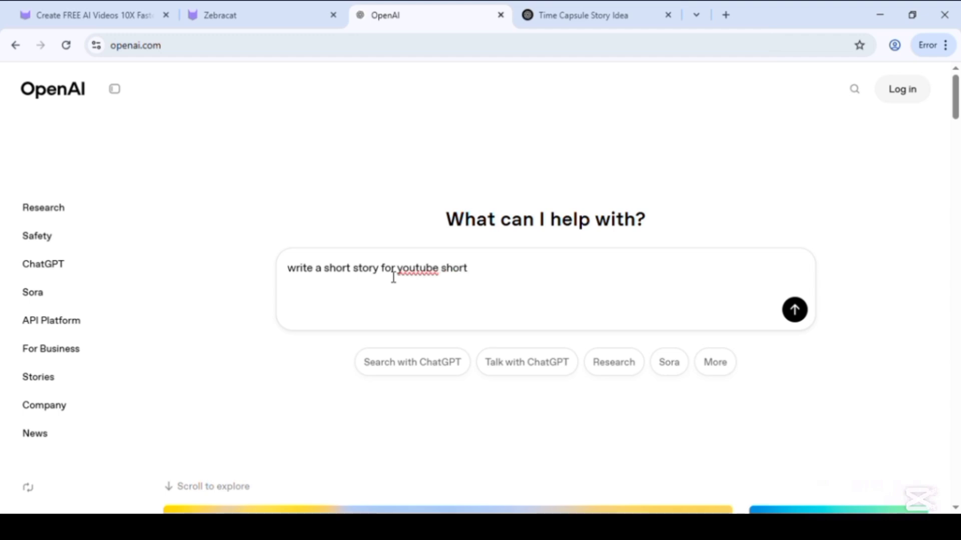
pyautogui.press('Return')
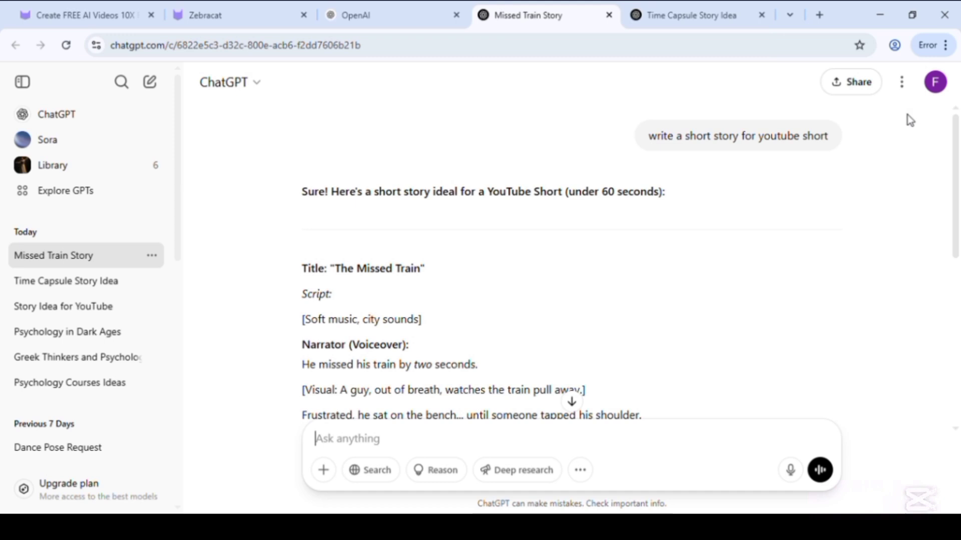
# - Select and copy the whole 'The Missed Train' script from the reply
pyautogui.scroll(-5, 931, 220)
pyautogui.scroll(5, 960, 160)
pyautogui.tripleClick(312, 272)
pyautogui.scroll(-10, 307, 270)
pyautogui.moveTo(312, 271); pyautogui.dragTo(339, 250)
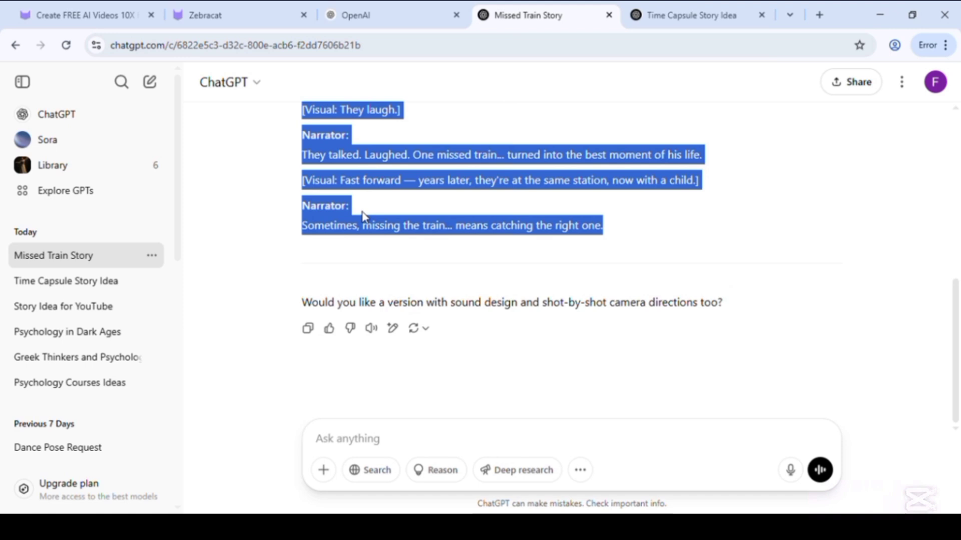
# - Paste the Missed Train story as the Zebracat prompt, keep 30s duration, and generate scripts
pyautogui.click(215, 7)
pyautogui.click(271, 307)
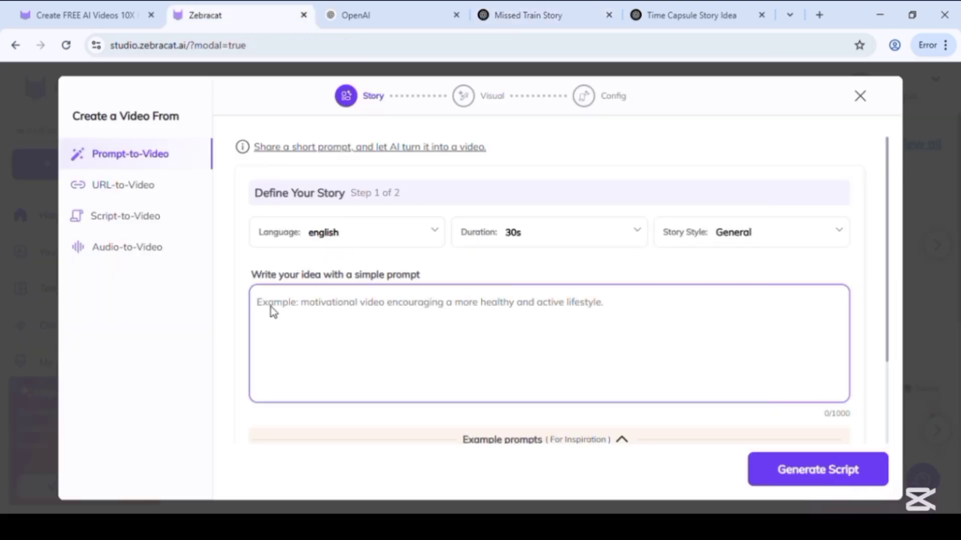
pyautogui.hotkey('ctrl', 'v')
pyautogui.click(636, 231)
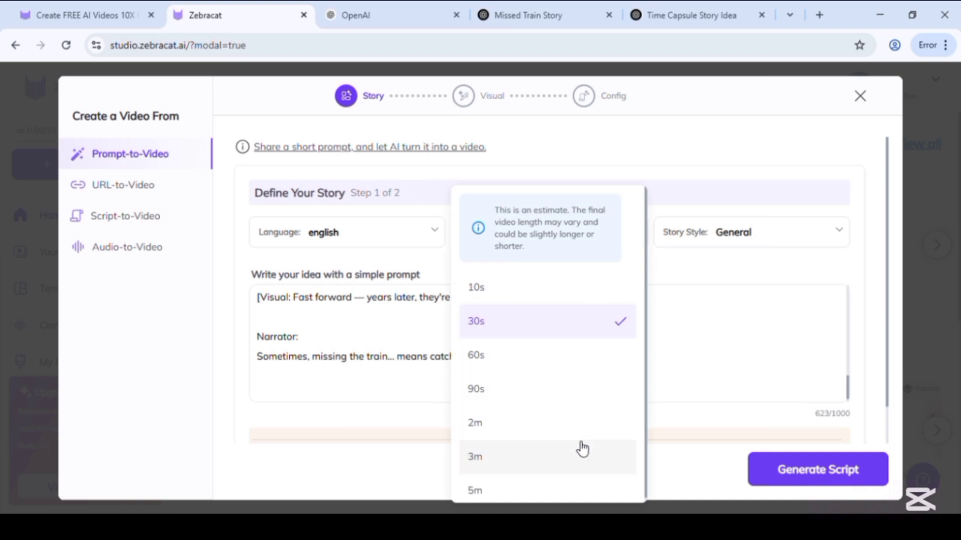
pyautogui.click(712, 380)
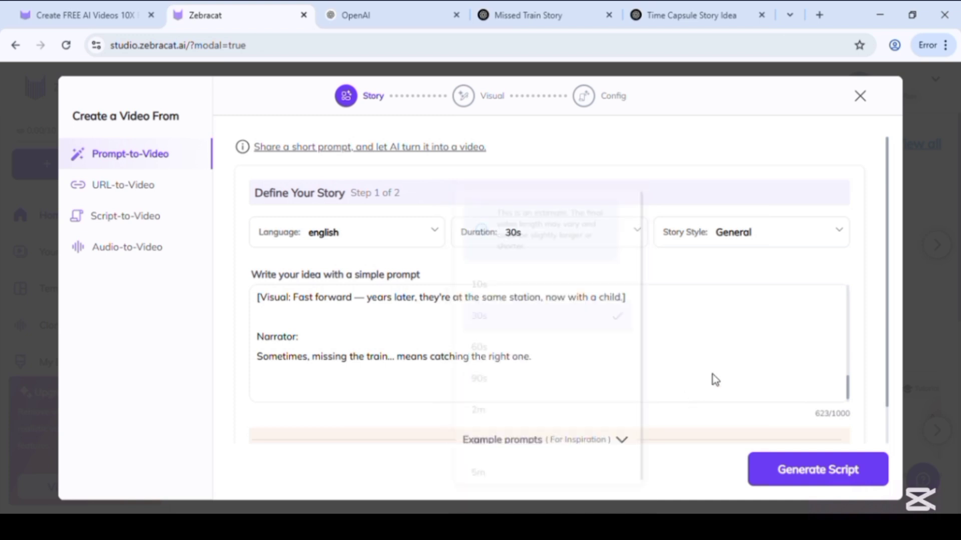
pyautogui.click(816, 479)
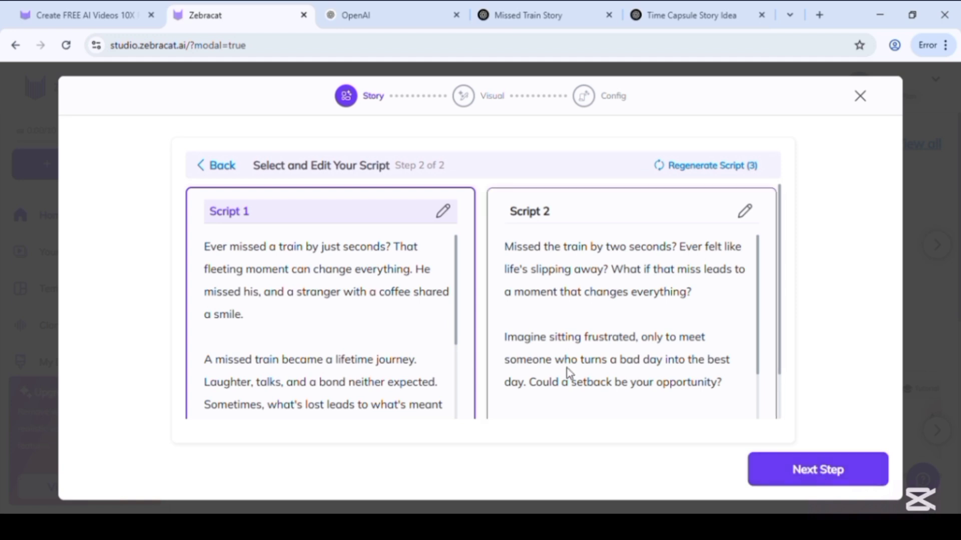
# - Pick Script 2 and continue to the Visual step
pyautogui.click(619, 313)
pyautogui.scroll(-1, 619, 313)
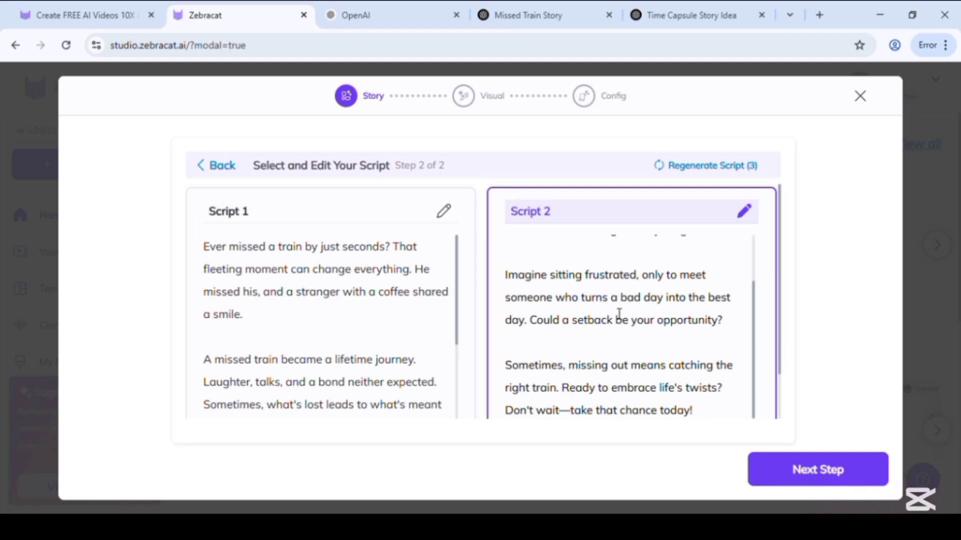
pyautogui.click(808, 475)
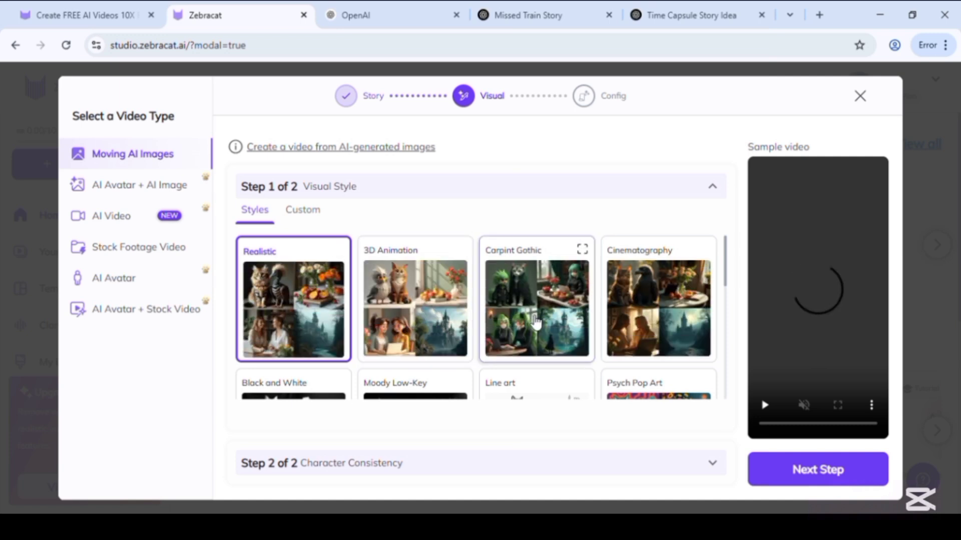
# - Choose the 3D Animation style, accept the generated young-man character, and reach Config
pyautogui.click(415, 308)
pyautogui.click(784, 471)
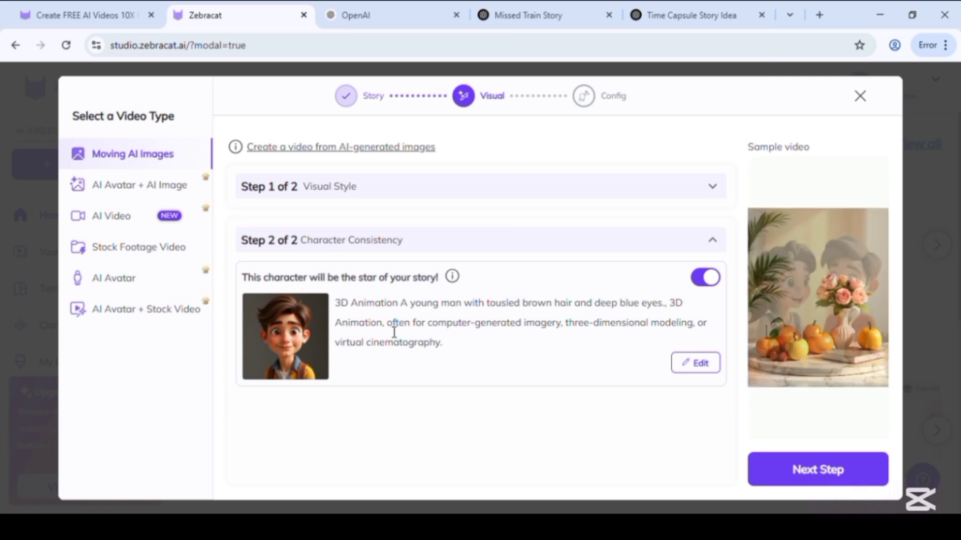
pyautogui.click(803, 473)
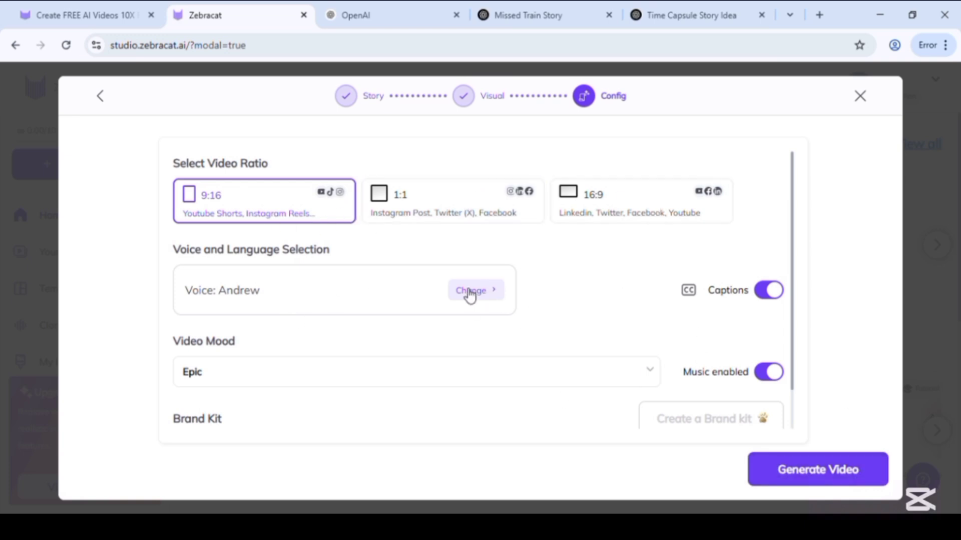
# - Toggle captions and background music off and back on so both stay enabled
pyautogui.click(771, 293)
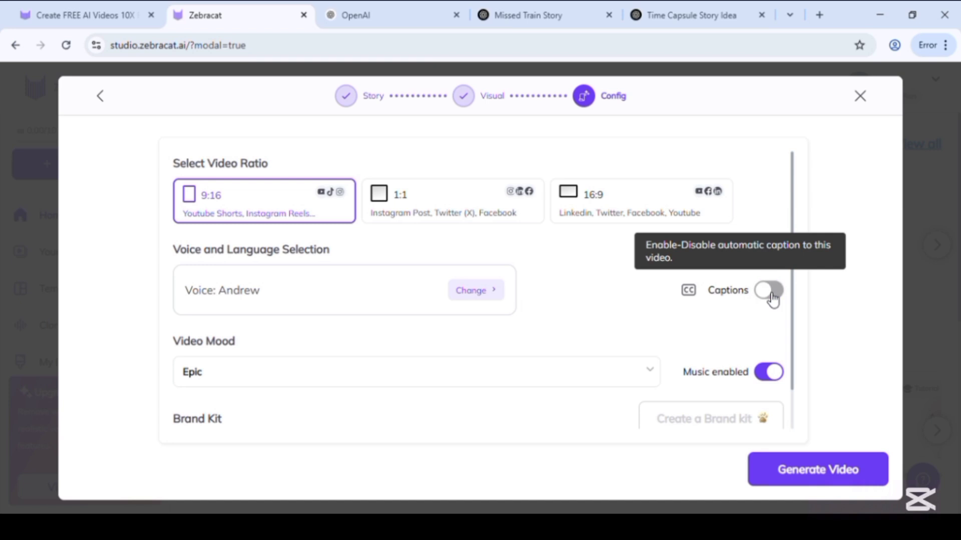
pyautogui.click(771, 293)
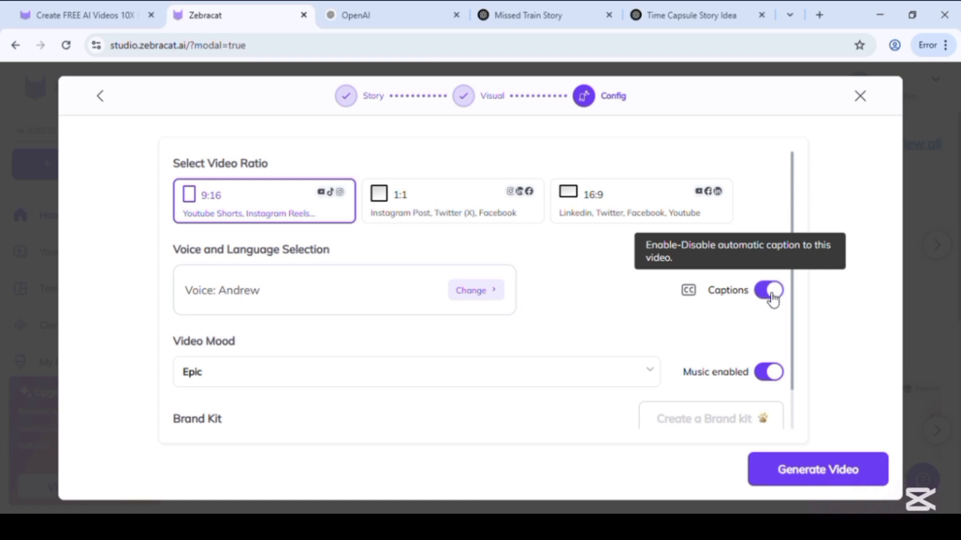
pyautogui.click(780, 376)
pyautogui.click(781, 376)
# - Generate the video and wait for the editor to load its clips
pyautogui.click(786, 474)
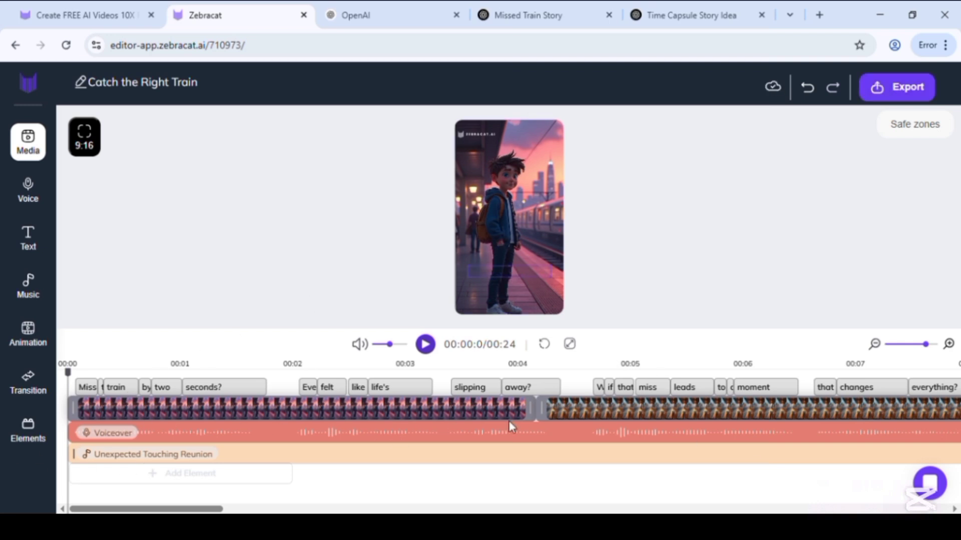
# - Export the video with Prepare Video and wait on the home dashboard while it processes
pyautogui.click(908, 95)
pyautogui.click(521, 370)
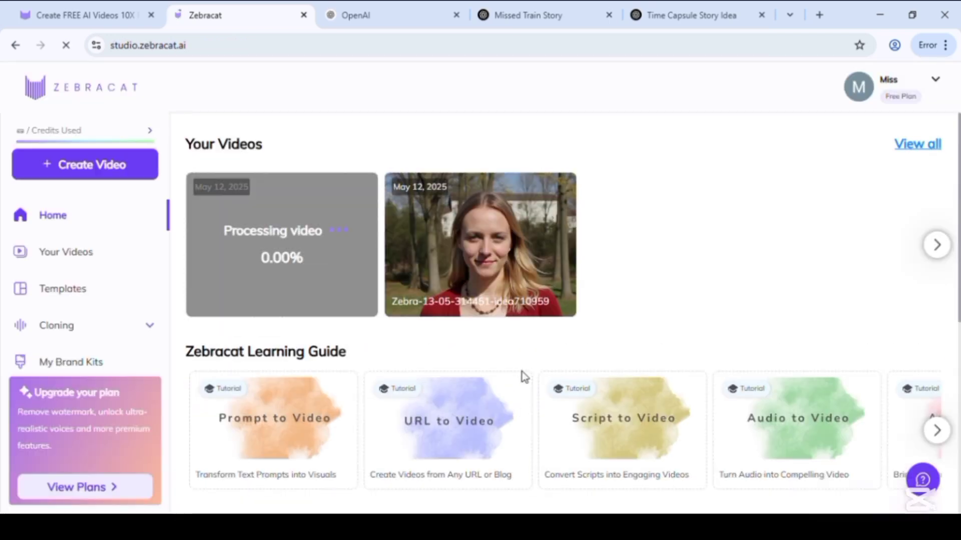
pyautogui.moveTo(300, 203)
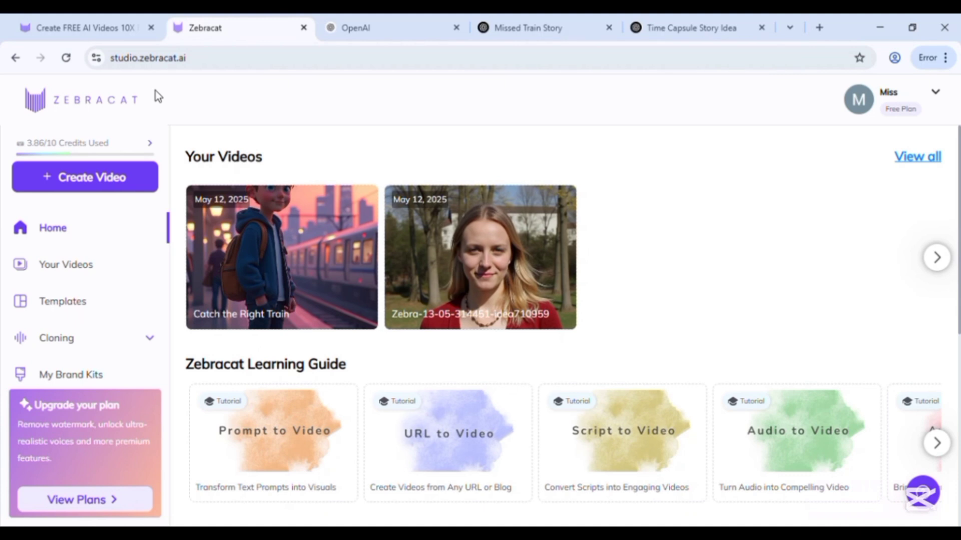
# - Open the 'Catch the Right Train' card under Your Videos to play it
pyautogui.click(278, 256)
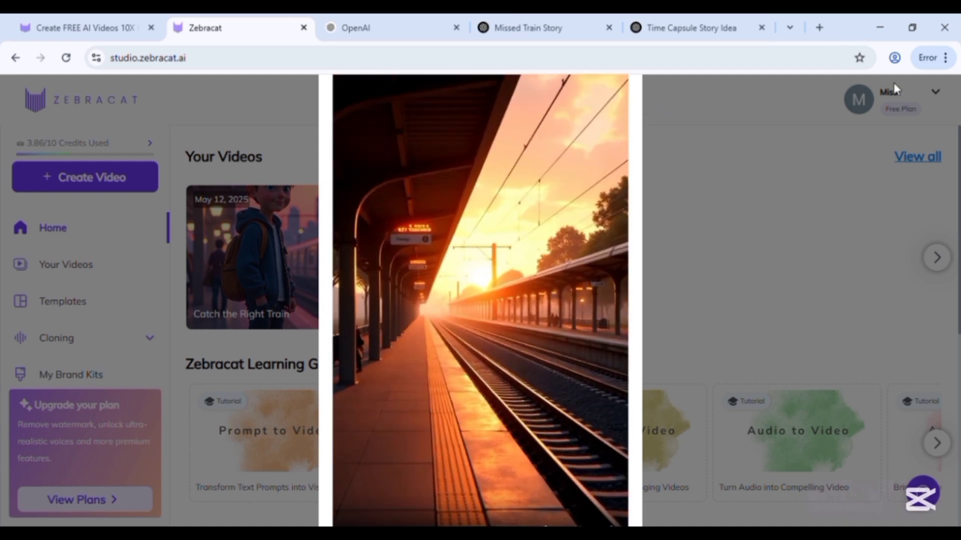
# - Close the player and download 'Catch the Right Train' from its card's options menu
pyautogui.click(893, 85)
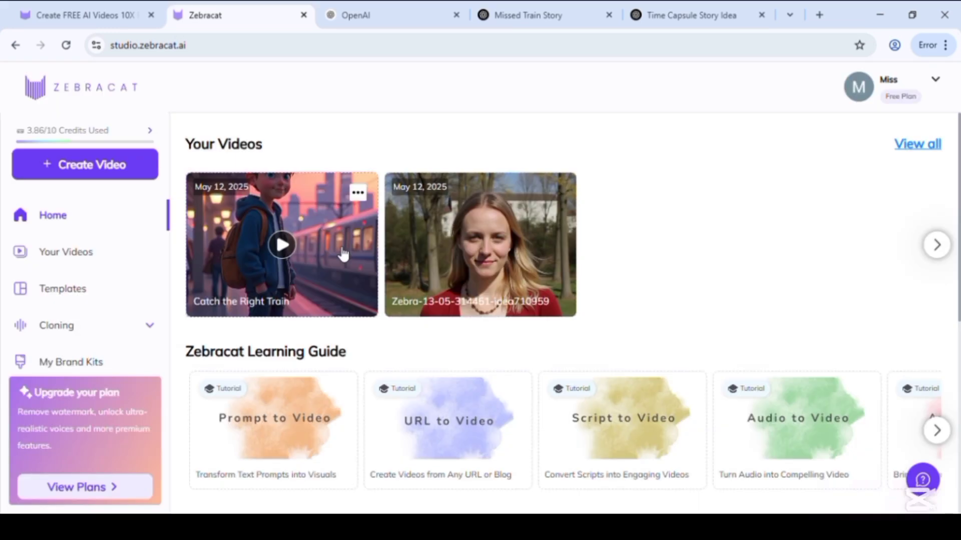
pyautogui.click(358, 193)
pyautogui.click(318, 223)
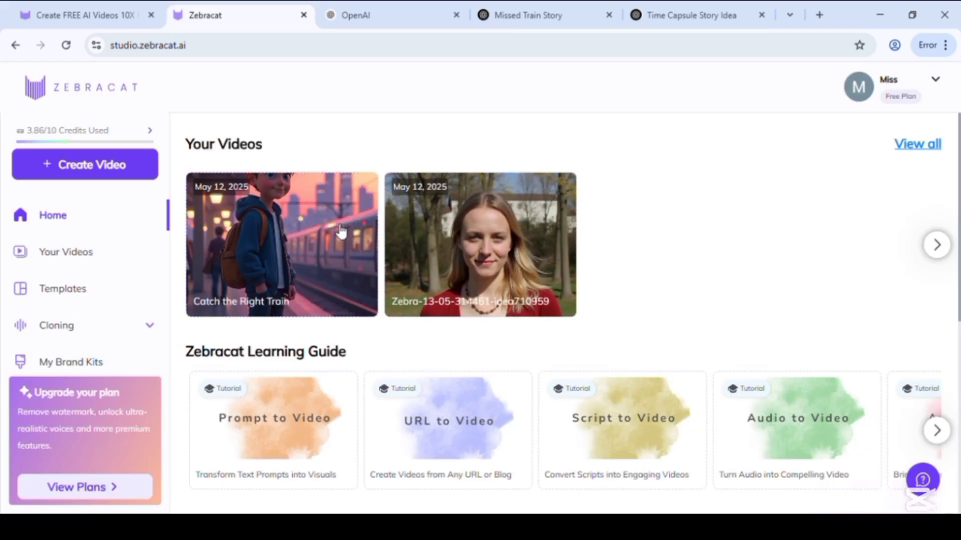